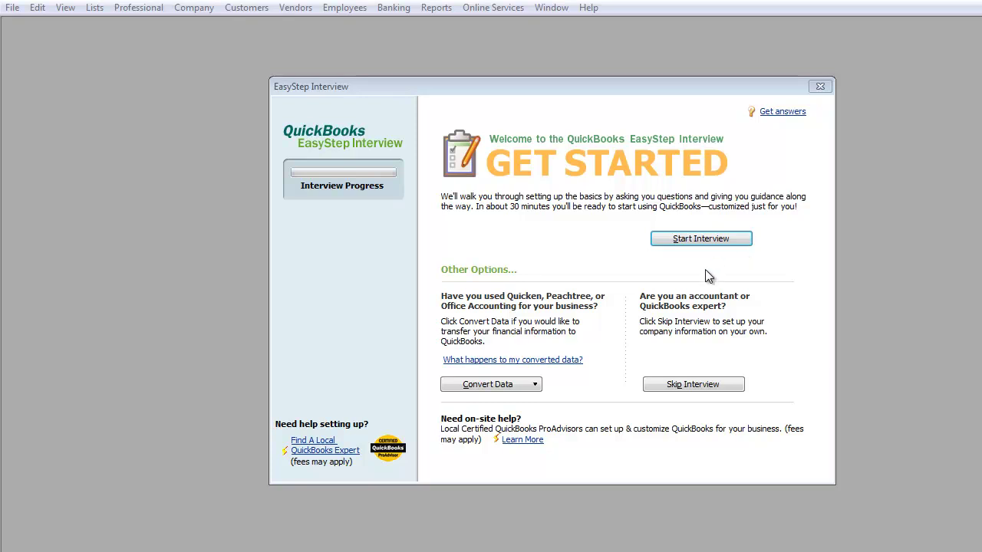
Skip the interview, enter 'Company One Inc,' as company and legal name, and add the company's tax ID.
{"action": "left_click", "coordinate": [694, 386]}
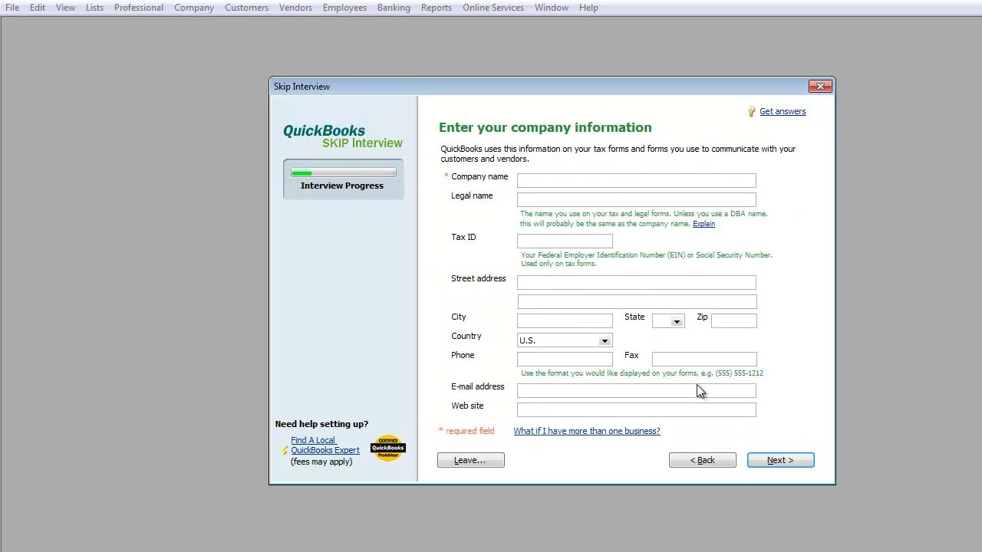
{"action": "type", "text": "Company One Inc,"}
{"action": "key", "text": "Tab"}
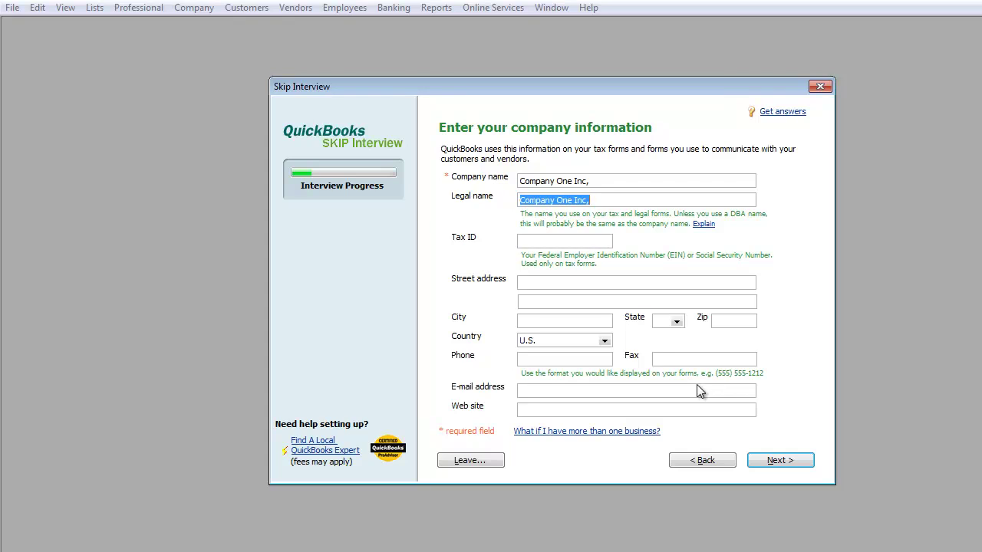
{"action": "key", "text": "Tab"}
{"action": "type", "text": "20"}
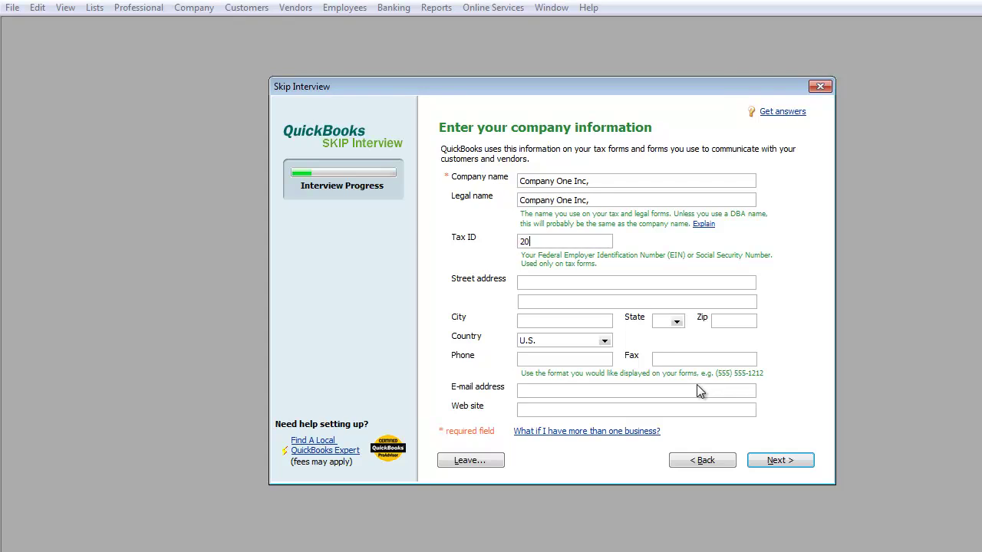
{"action": "type", "text": "-15555"}
{"action": "type", "text": "5"}
{"action": "type", "text": "555"}
Enter the street address and city, state CA and zip code 90001.
{"action": "type", "text": "Example Blvd "}
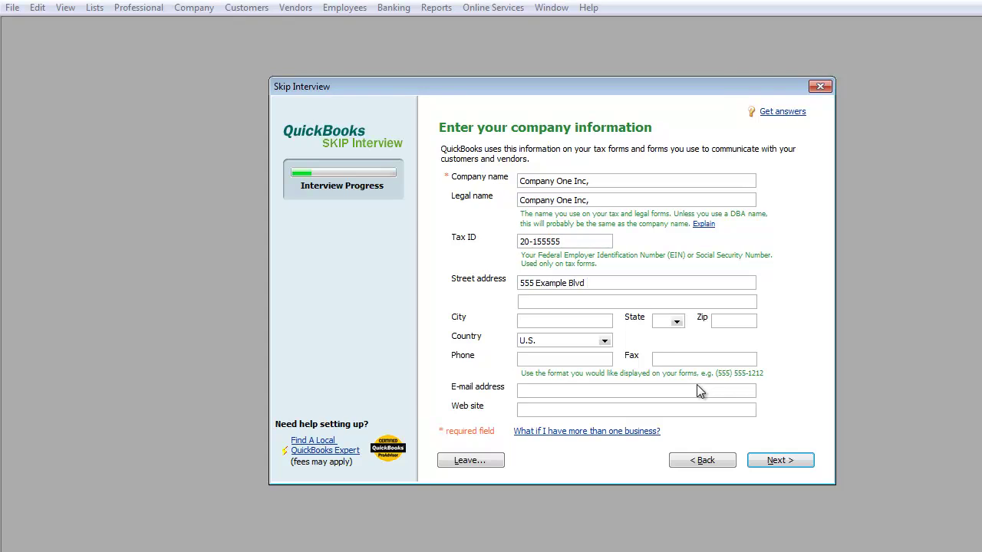
{"action": "type", "text": "Example"}
{"action": "key", "text": "Tab"}
{"action": "type", "text": "ca"}
{"action": "key", "text": "Tab"}
{"action": "type", "text": "90001"}
{"action": "key", "text": "Tab"}
{"action": "key", "text": "Tab"}
{"action": "type", "text": "888-555-5555"}
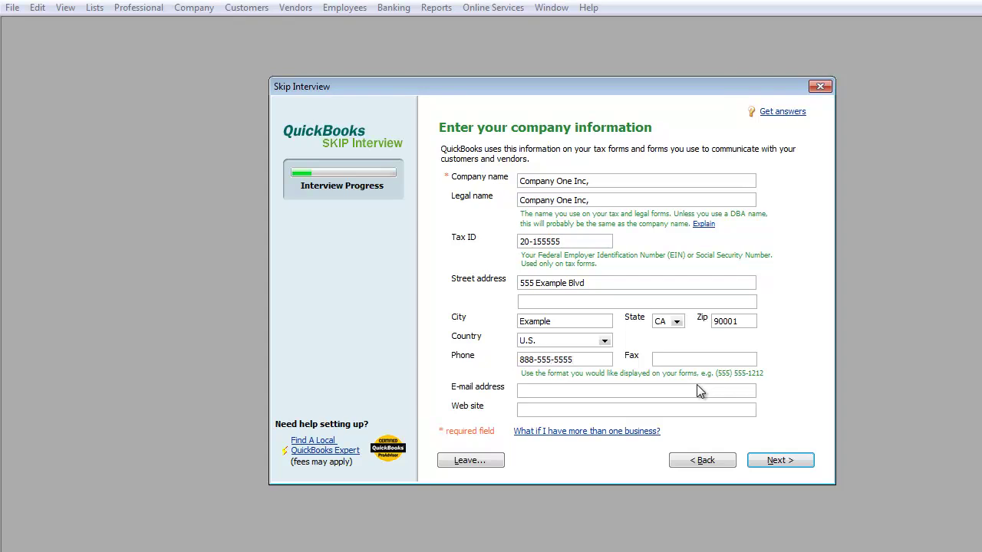
{"action": "key", "text": "Tab"}
{"action": "type", "text": "88"}
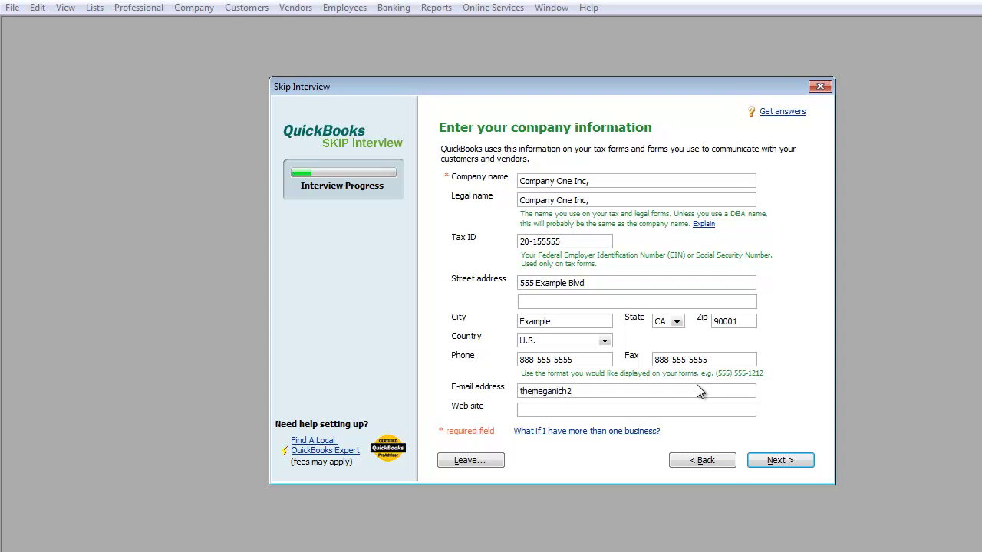
{"action": "key", "text": "Tab"}
{"action": "type", "text": "www"}
{"action": "type", "text": "http:/"}
{"action": "type", "text": "/"}
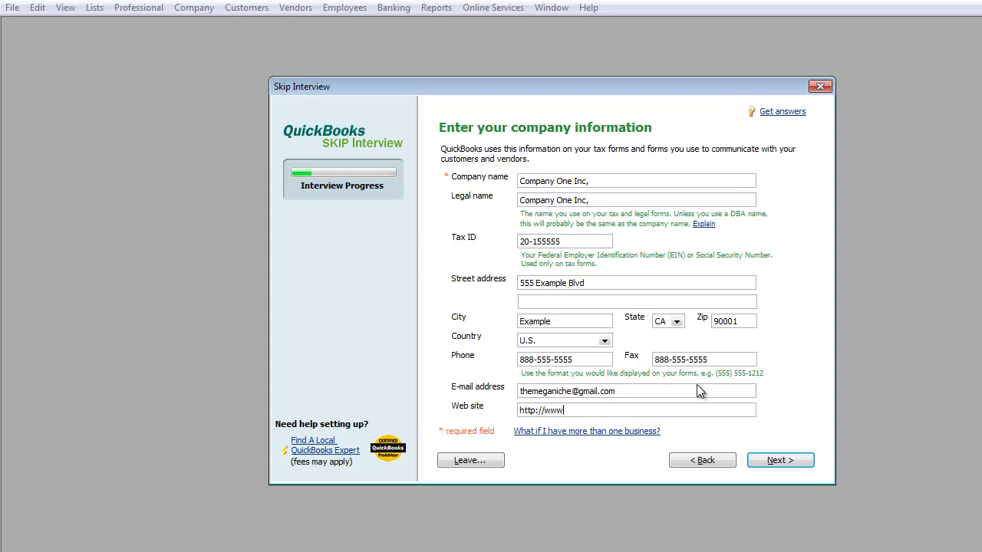
{"action": "key", "text": "End"}
{"action": "type", "text": ".learnquickbooksfree.com"}
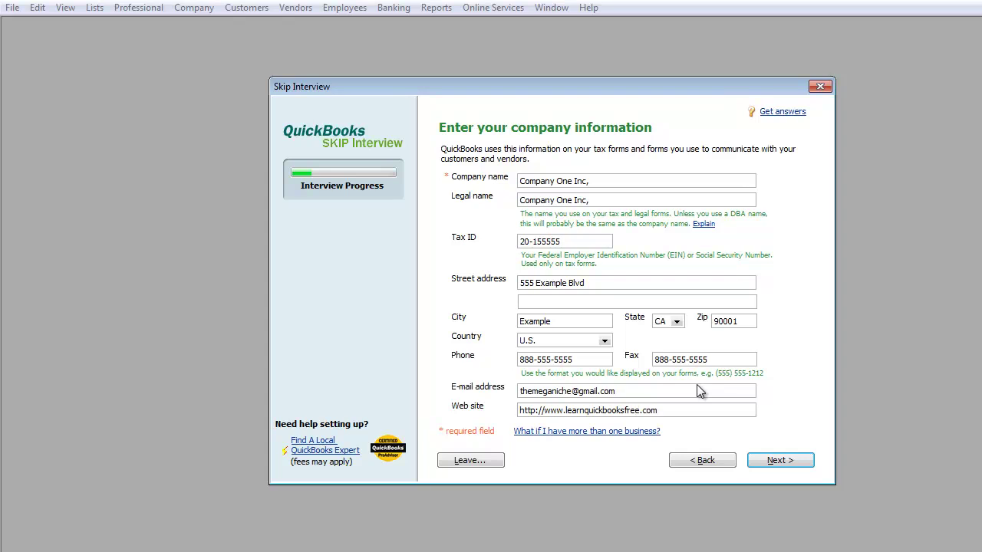
Dismiss the EIN warning, correct the tax ID to ##-####### format, and continue to the organization page.
{"action": "left_click", "coordinate": [779, 461]}
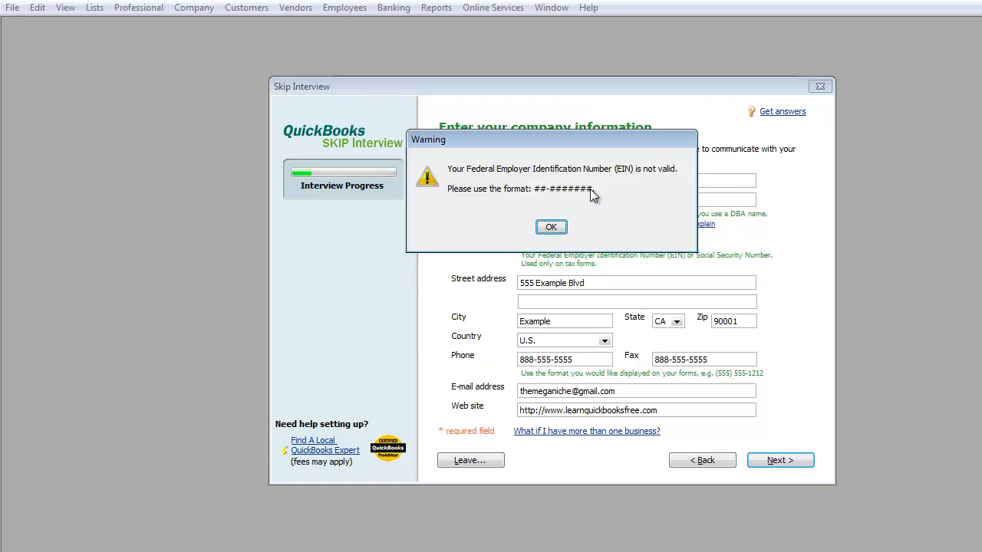
{"action": "left_click", "coordinate": [551, 227]}
{"action": "left_click", "coordinate": [583, 242]}
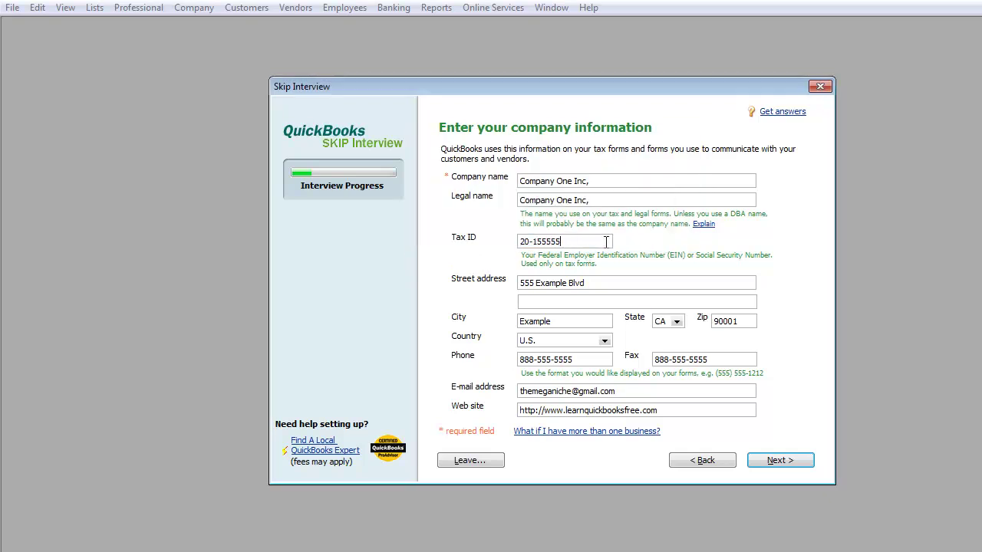
{"action": "left_click", "coordinate": [770, 463]}
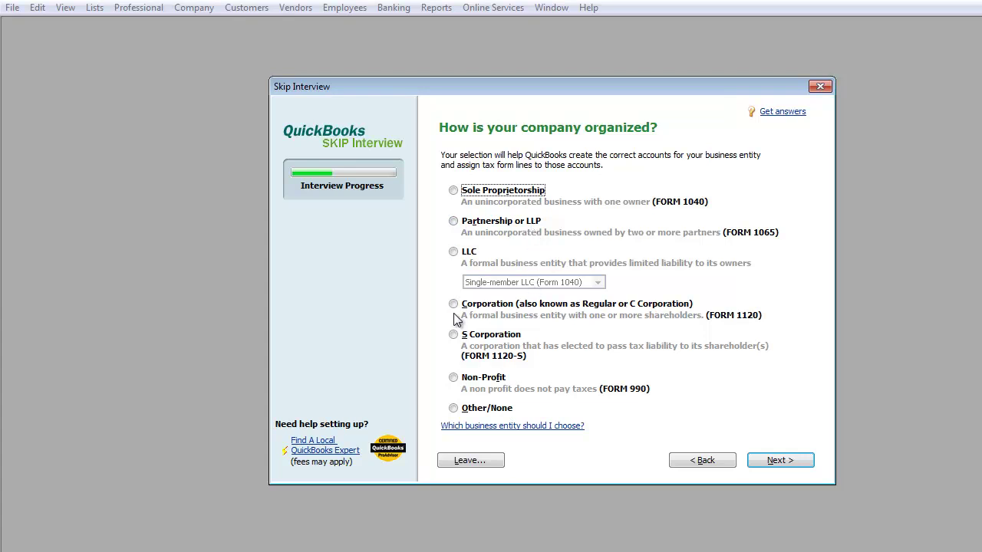
Choose S Corporation, keep January as the fiscal year start, and select the Accounting or Bookkeeping industry.
{"action": "left_click", "coordinate": [454, 336]}
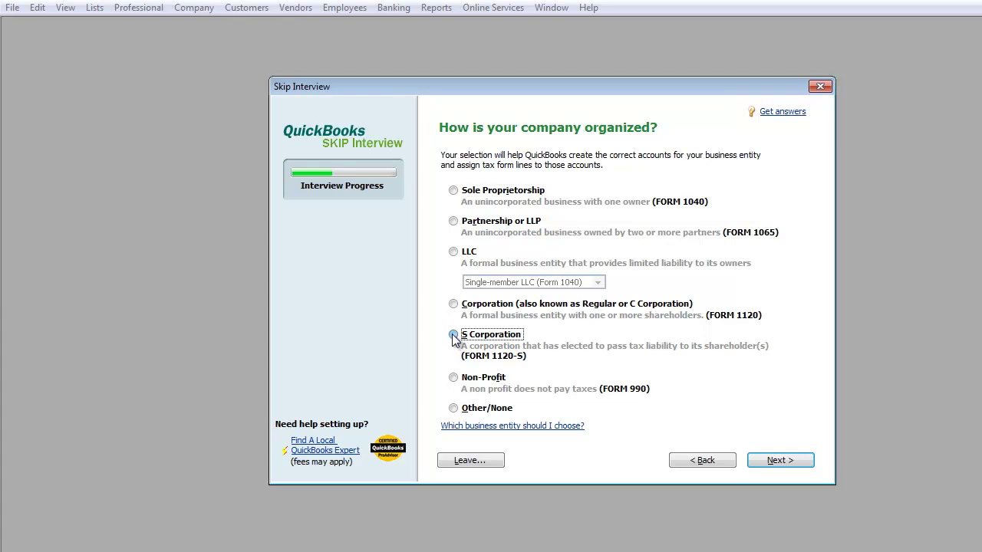
{"action": "left_click", "coordinate": [774, 465]}
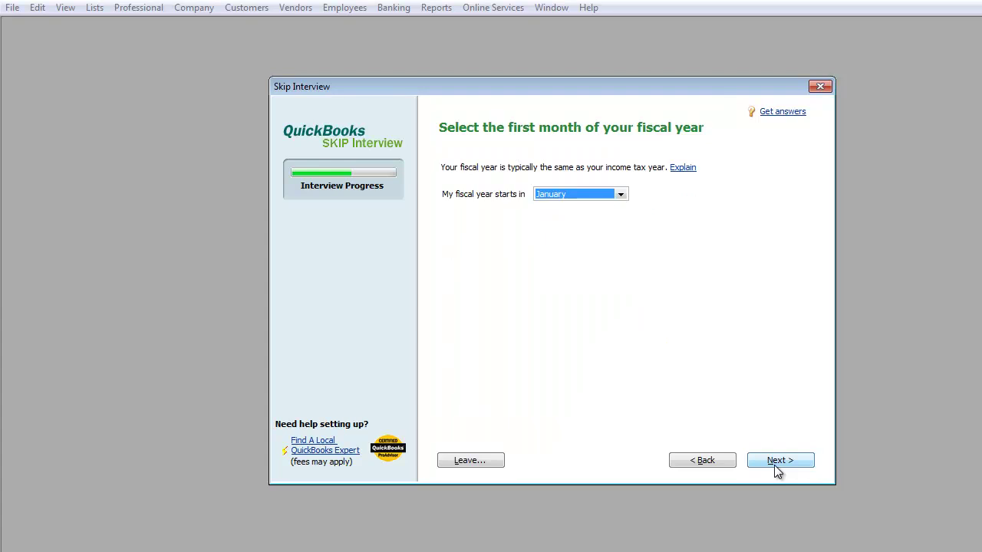
{"action": "left_click", "coordinate": [776, 465]}
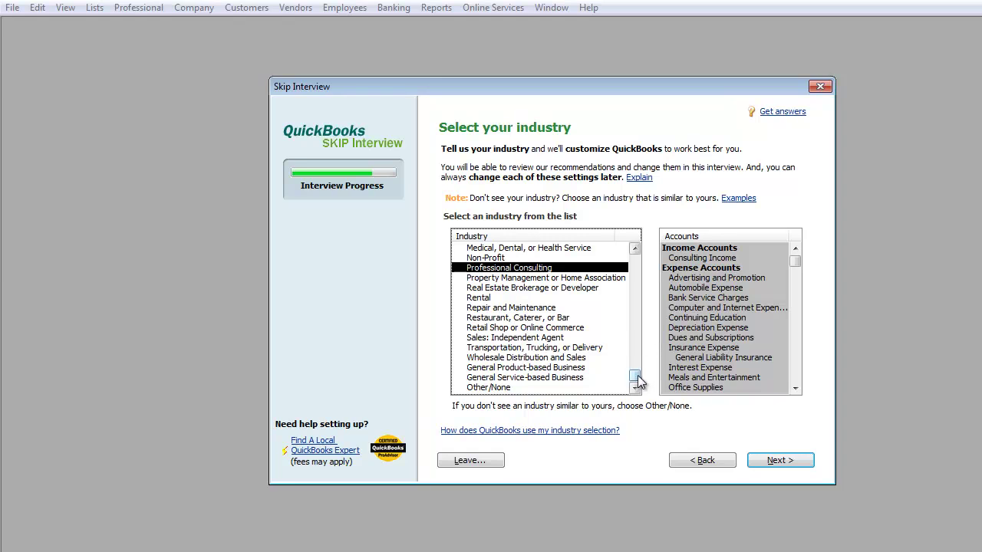
{"action": "left_click_drag", "start_coordinate": [638, 381], "coordinate": [634, 259]}
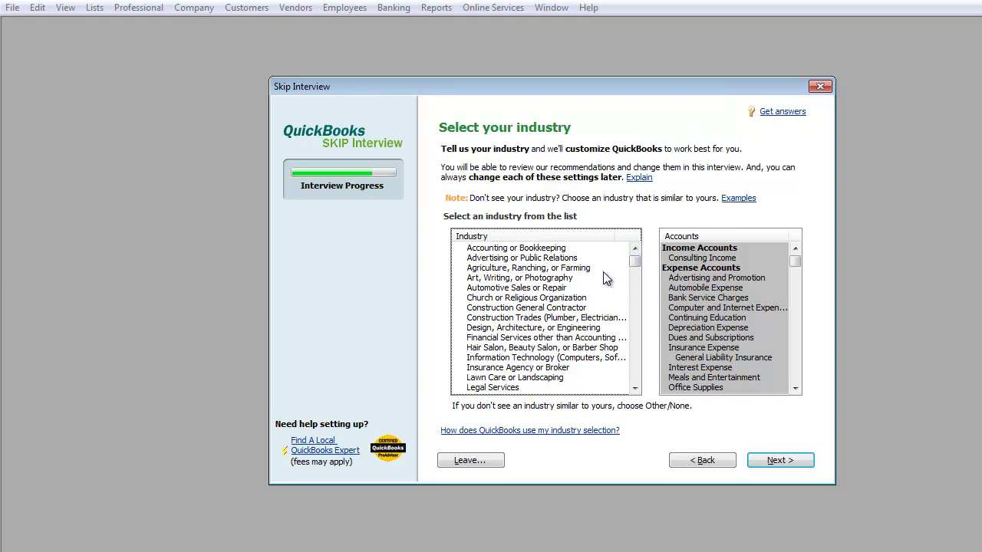
{"action": "left_click", "coordinate": [510, 251]}
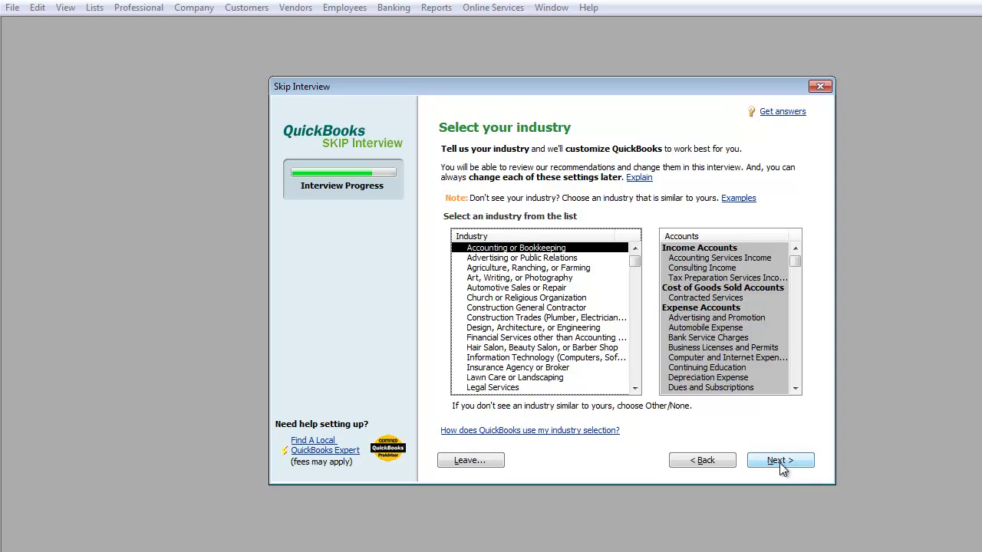
Save the new company file as Company One Inc. in the Company Files folder, after one cancelled attempt.
{"action": "left_click", "coordinate": [780, 461]}
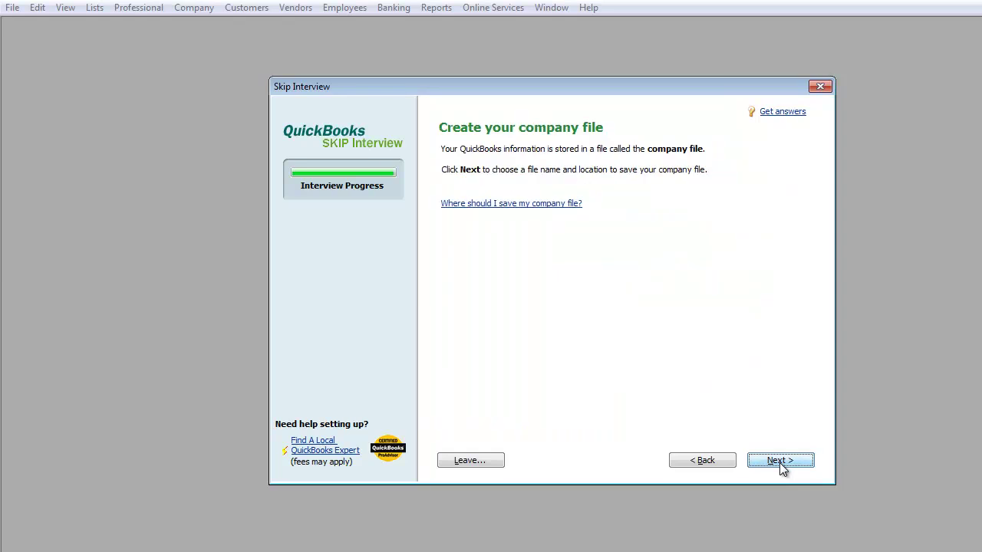
{"action": "left_click", "coordinate": [779, 461]}
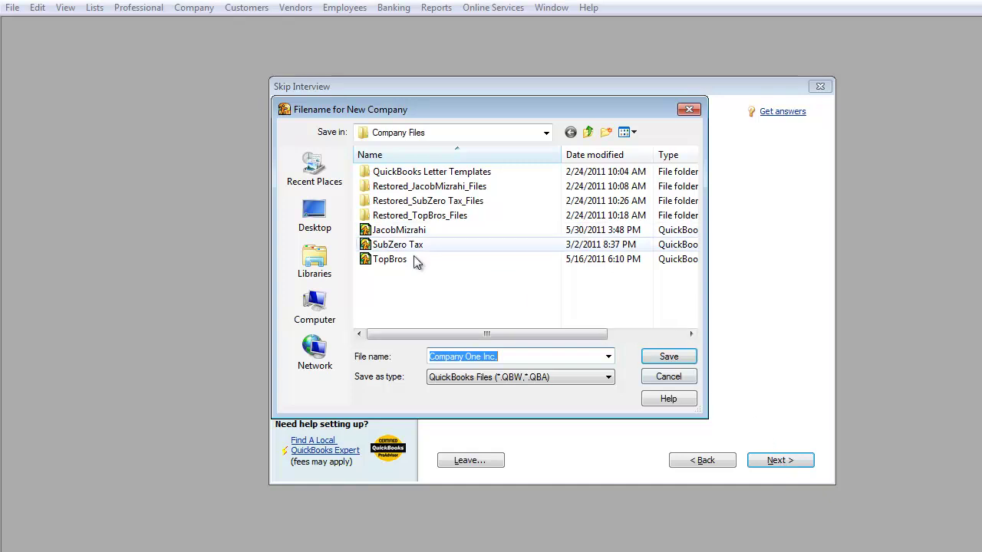
{"action": "left_click", "coordinate": [665, 376]}
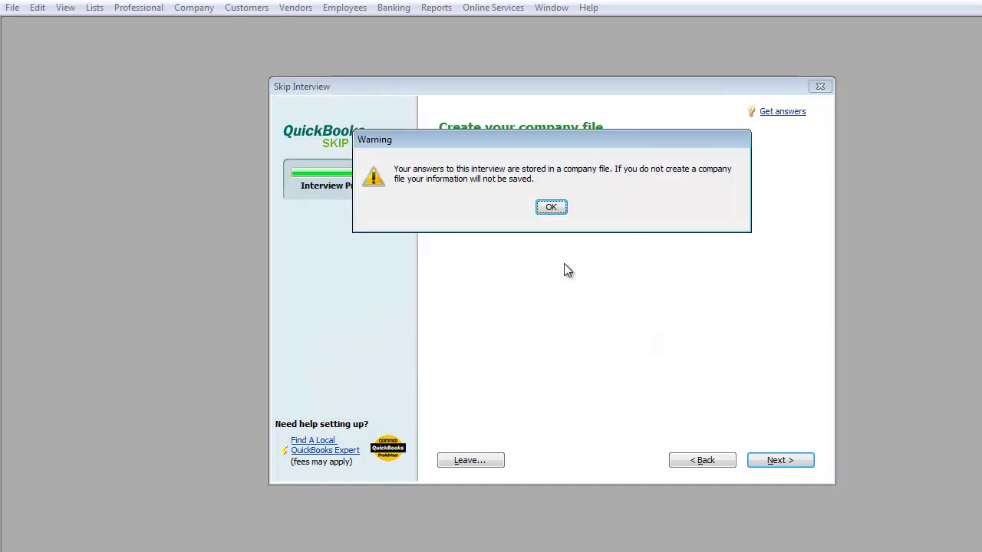
{"action": "left_click", "coordinate": [548, 208]}
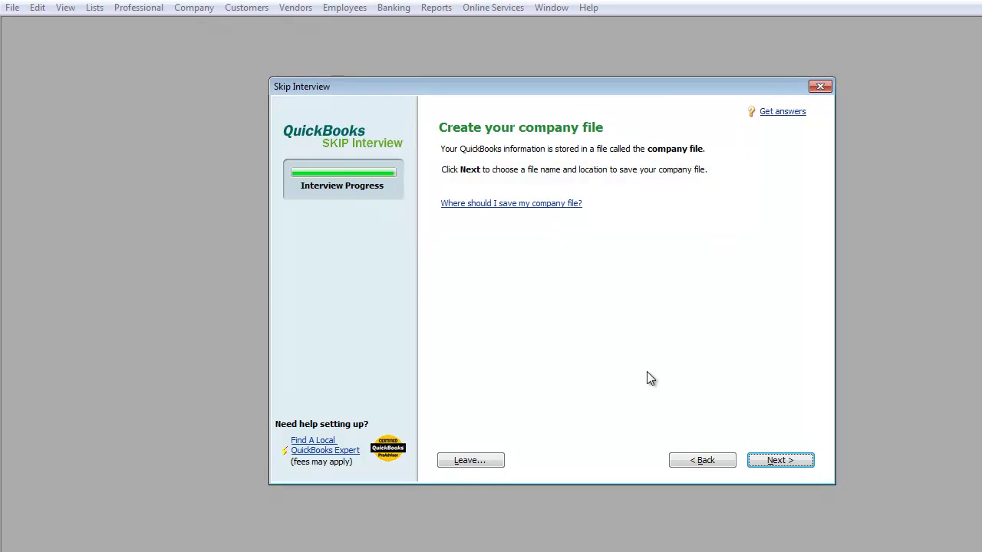
{"action": "left_click", "coordinate": [776, 461]}
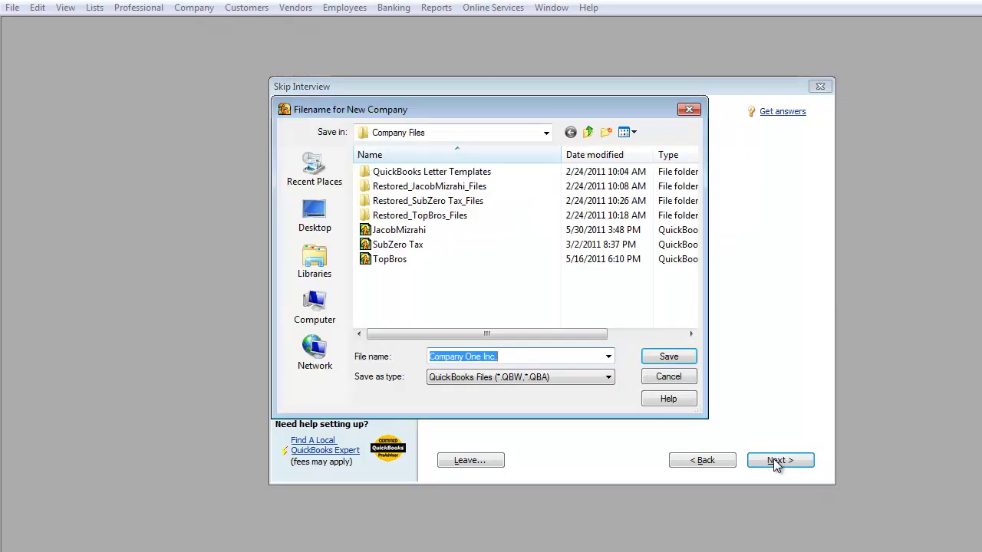
{"action": "left_click", "coordinate": [686, 356]}
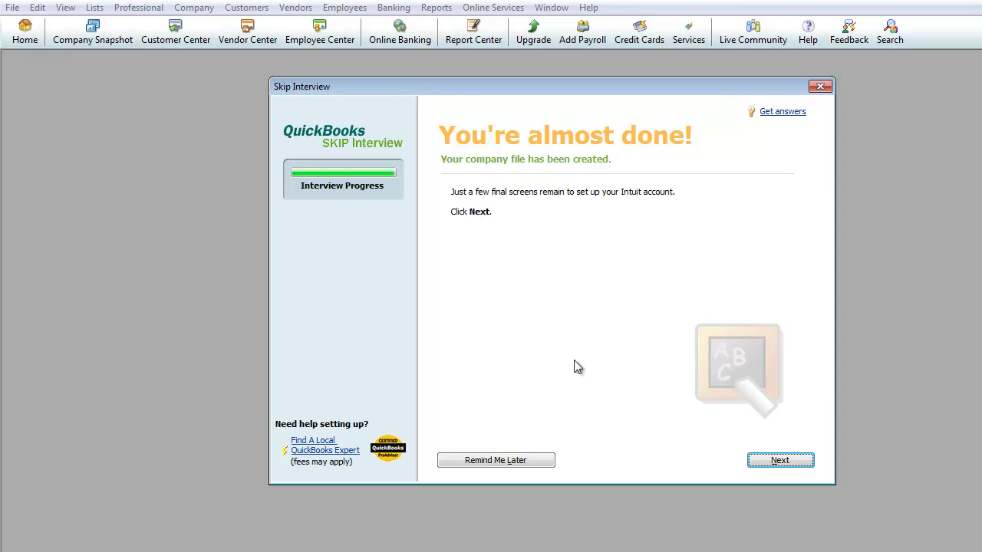
Move past the almost-done page and close the Intuit Account sign-up form without filling it in.
{"action": "left_click", "coordinate": [780, 462]}
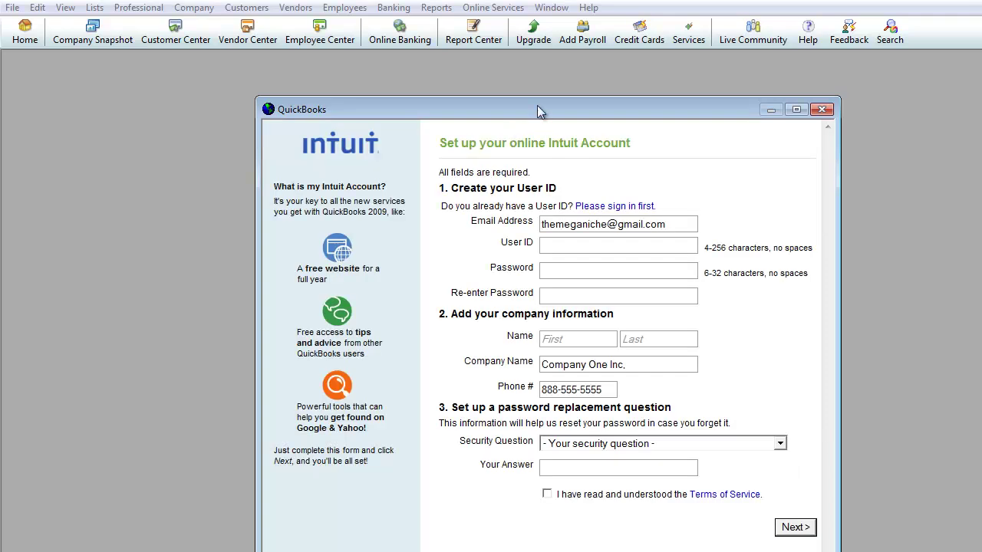
{"action": "left_click_drag", "start_coordinate": [539, 111], "coordinate": [517, 70]}
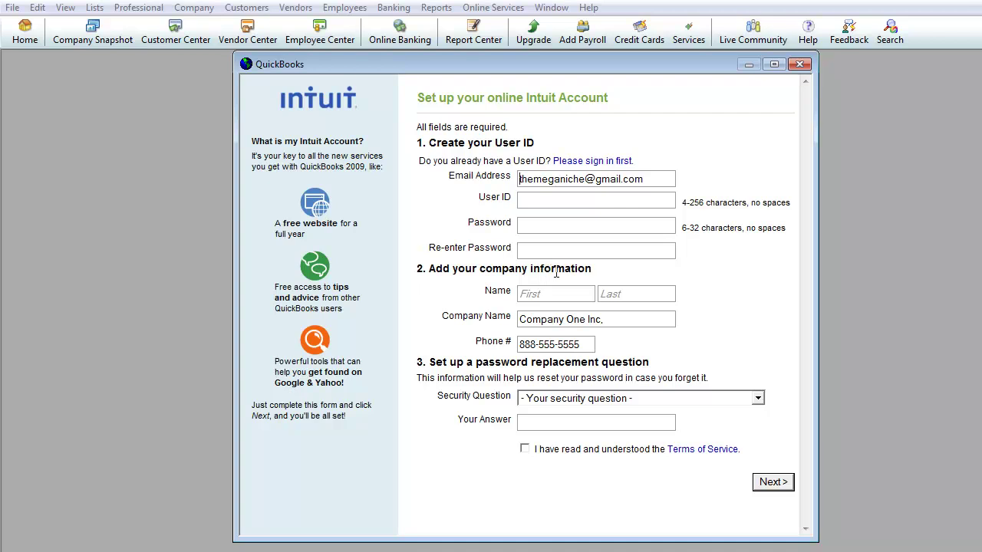
{"action": "left_click", "coordinate": [799, 66]}
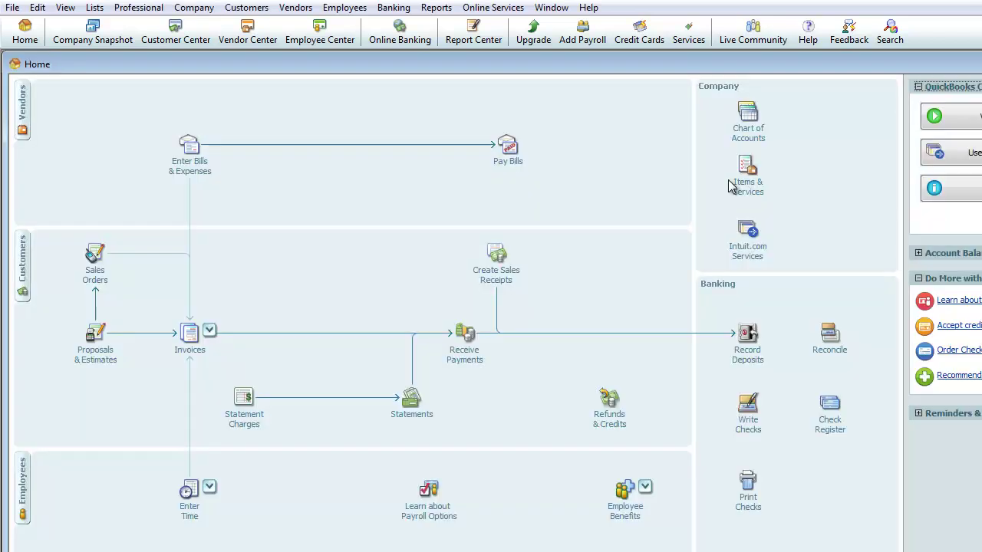
Drag the Home window's corner so the whole Home page fits on screen.
{"action": "left_click_drag", "start_coordinate": [981, 551], "coordinate": [968, 541]}
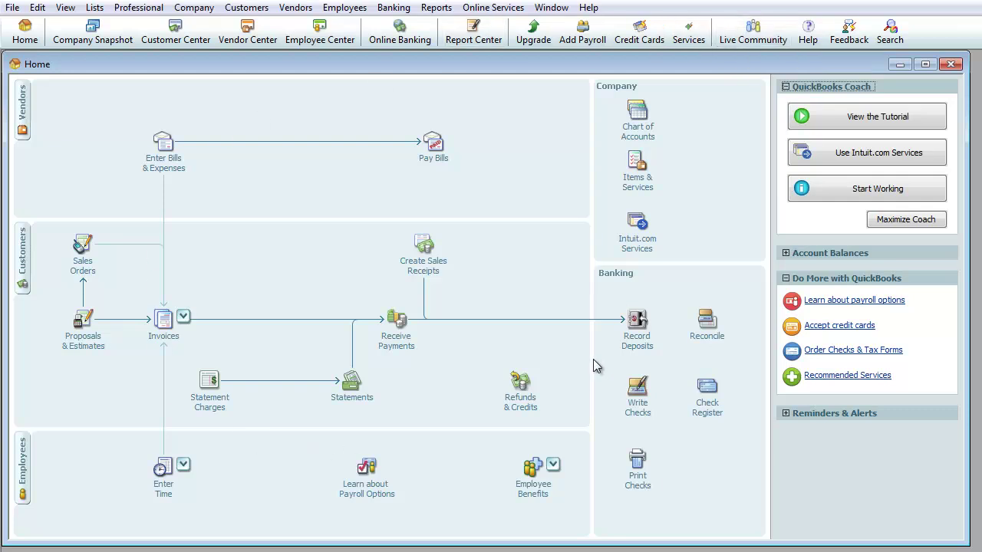
Close the Home page and open Change Your Password under Company > Set Up Users and Passwords.
{"action": "left_click", "coordinate": [950, 66]}
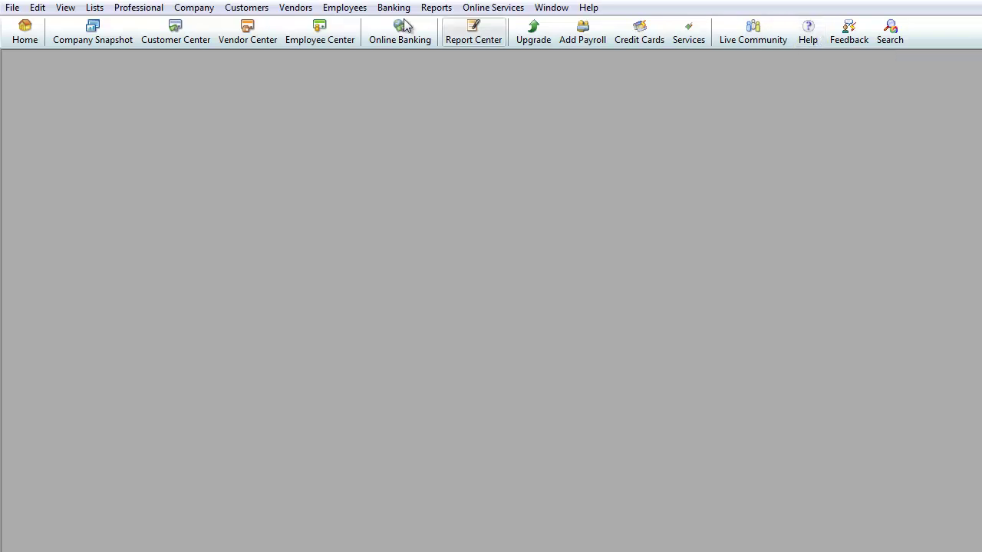
{"action": "left_click", "coordinate": [197, 11]}
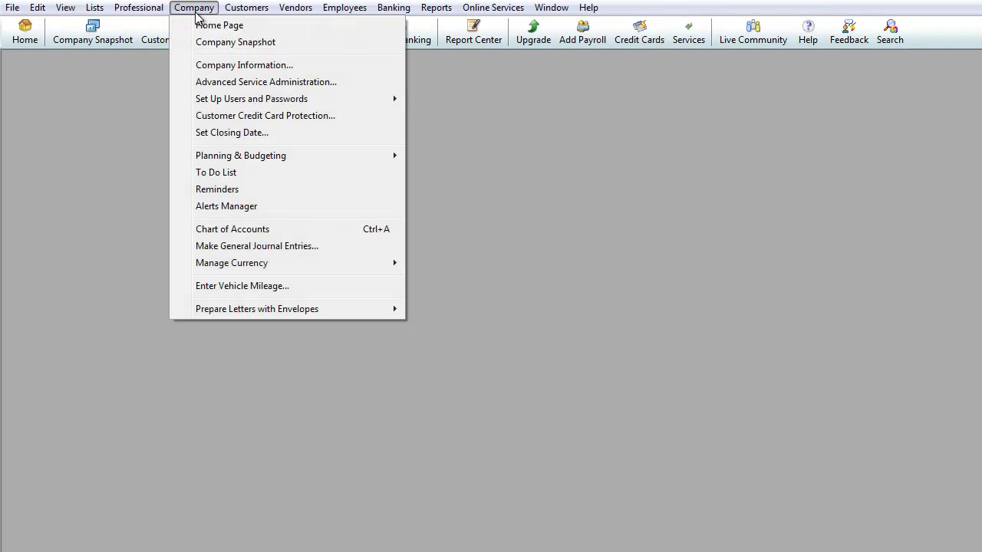
{"action": "mouse_move", "coordinate": [261, 102]}
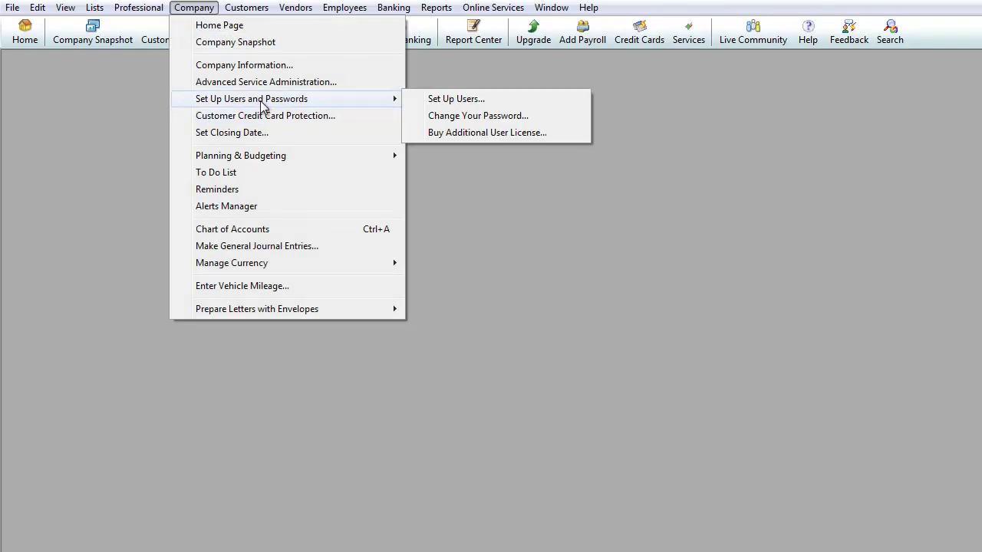
{"action": "left_click", "coordinate": [491, 124]}
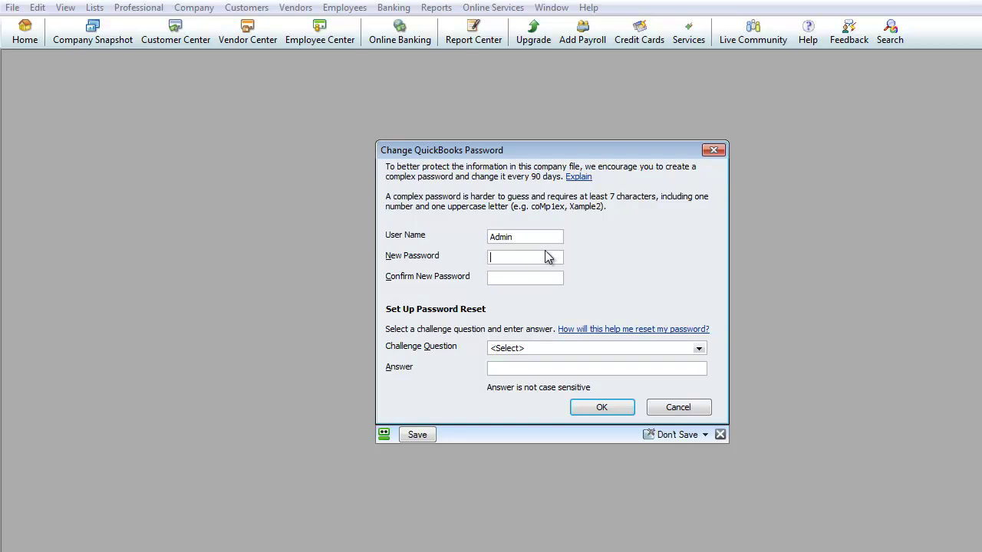
Set the Admin password with challenge question 'Name of oldest nephew' and its answer, then confirm.
{"action": "type", "text": "********"}
{"action": "left_click", "coordinate": [512, 350]}
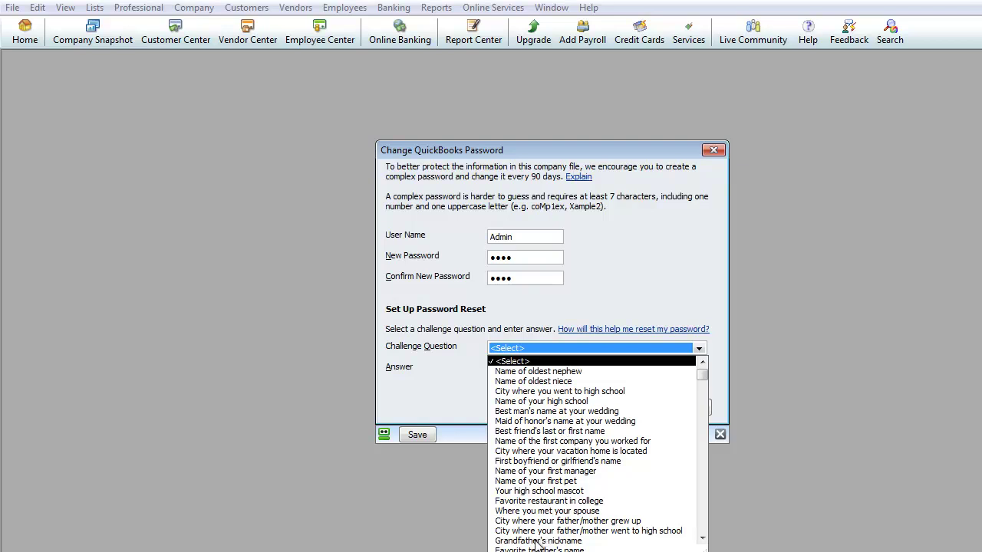
{"action": "left_click", "coordinate": [547, 373]}
{"action": "left_click", "coordinate": [533, 372]}
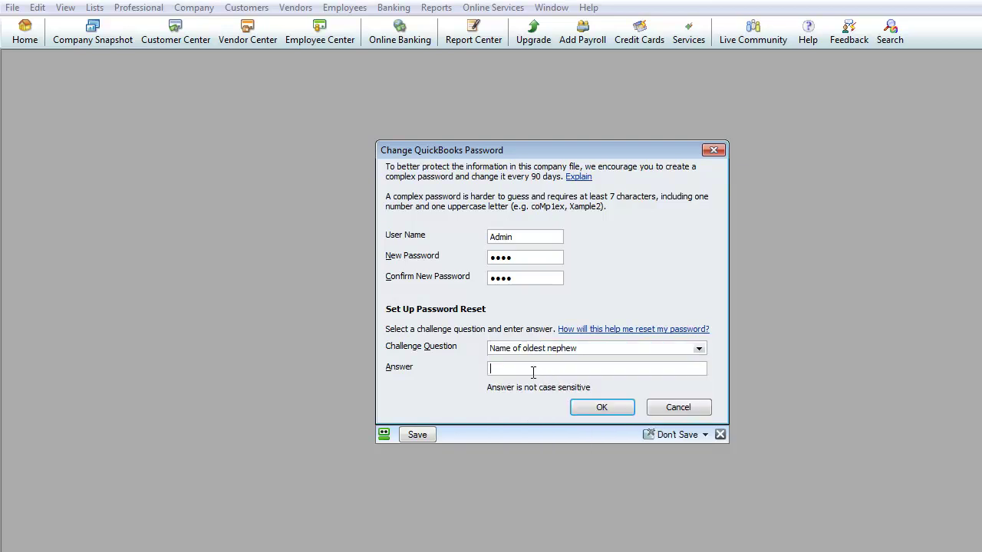
{"action": "type", "text": "test"}
{"action": "left_click", "coordinate": [599, 408]}
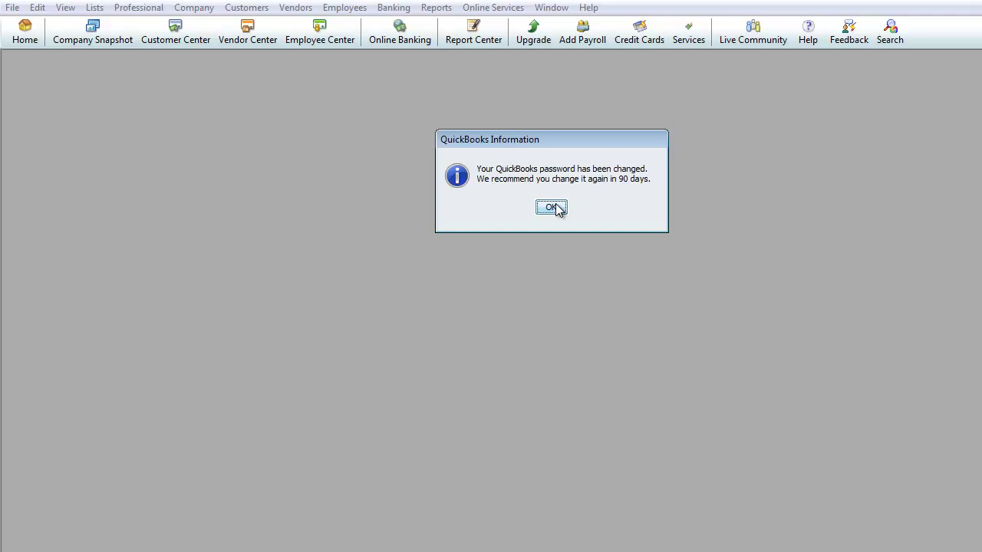
{"action": "left_click", "coordinate": [551, 207]}
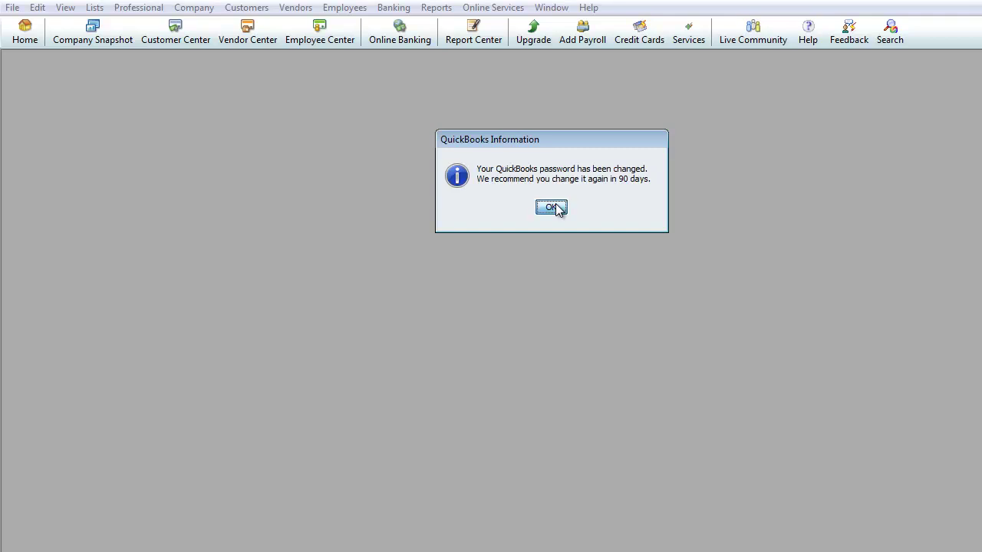
Launch the Save Copy or Backup wizard from the File menu, with Backup copy selected.
{"action": "left_click", "coordinate": [15, 10]}
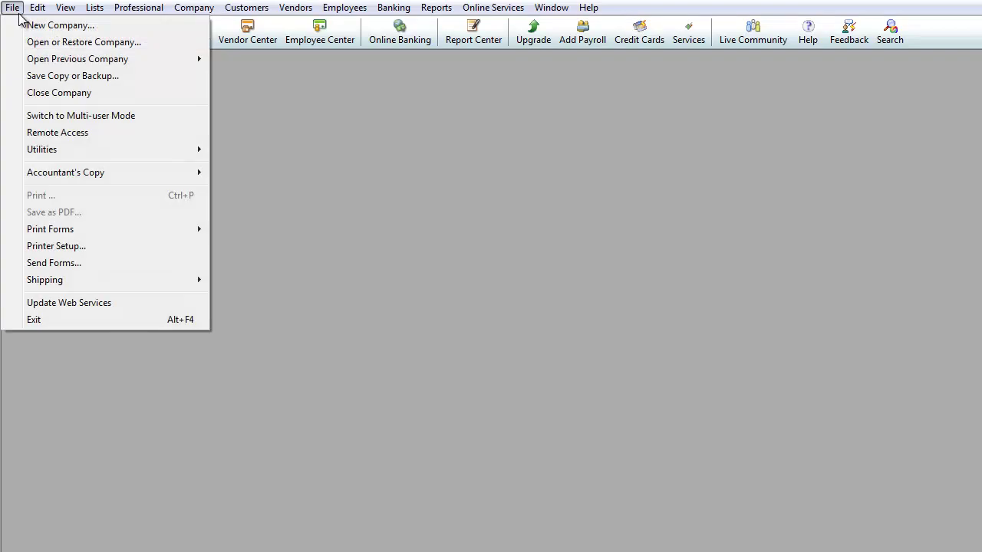
{"action": "key", "text": "Right"}
{"action": "key", "text": "Left"}
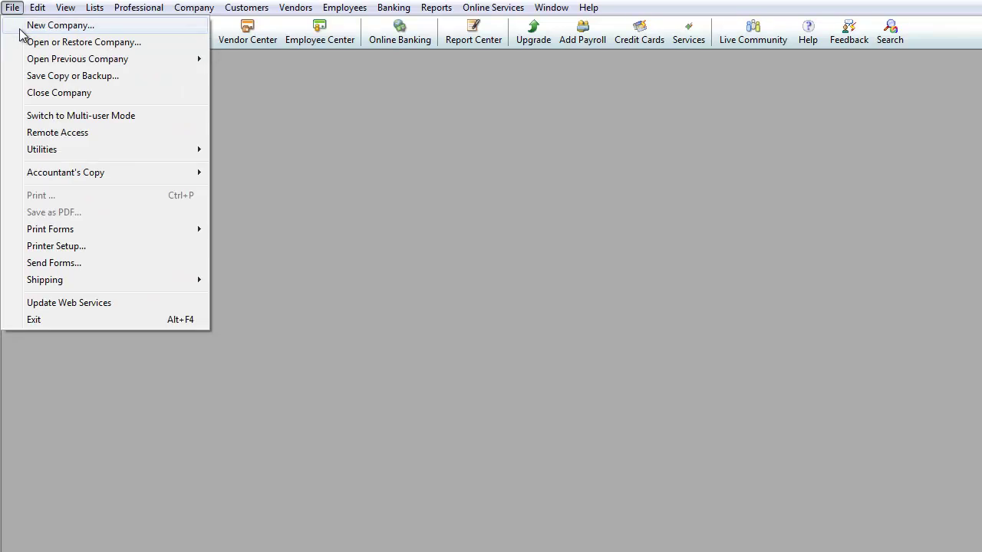
{"action": "left_click", "coordinate": [675, 189]}
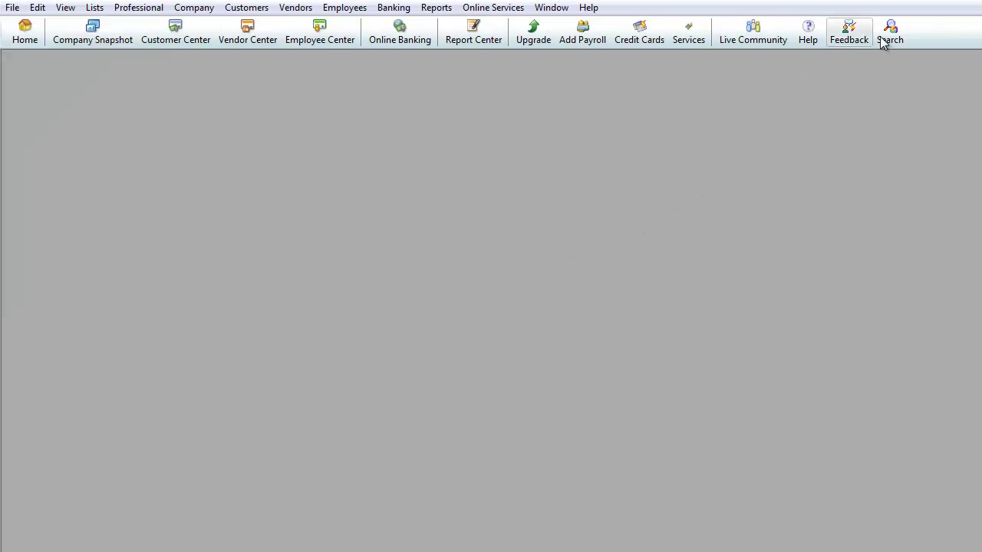
{"action": "left_click", "coordinate": [215, 11]}
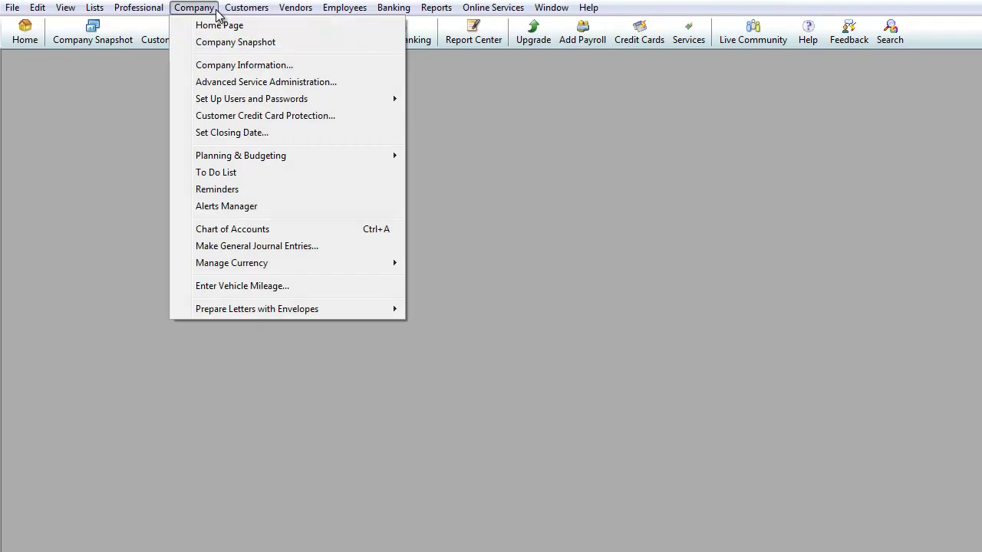
{"action": "mouse_move", "coordinate": [20, 14]}
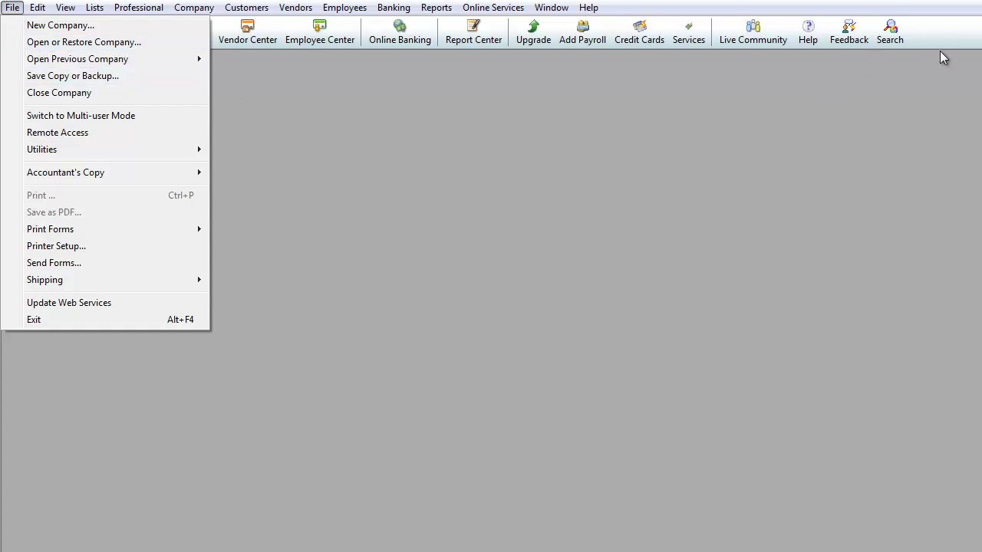
{"action": "left_click", "coordinate": [85, 76]}
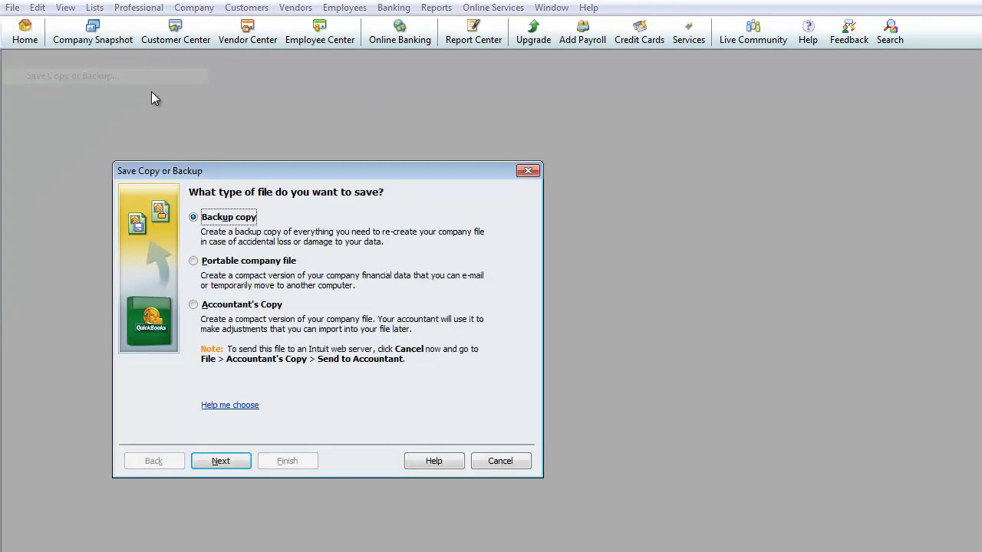
Make Desktop the local backup folder, turning off date-stamped file names and close-time backup reminders.
{"action": "left_click", "coordinate": [220, 462]}
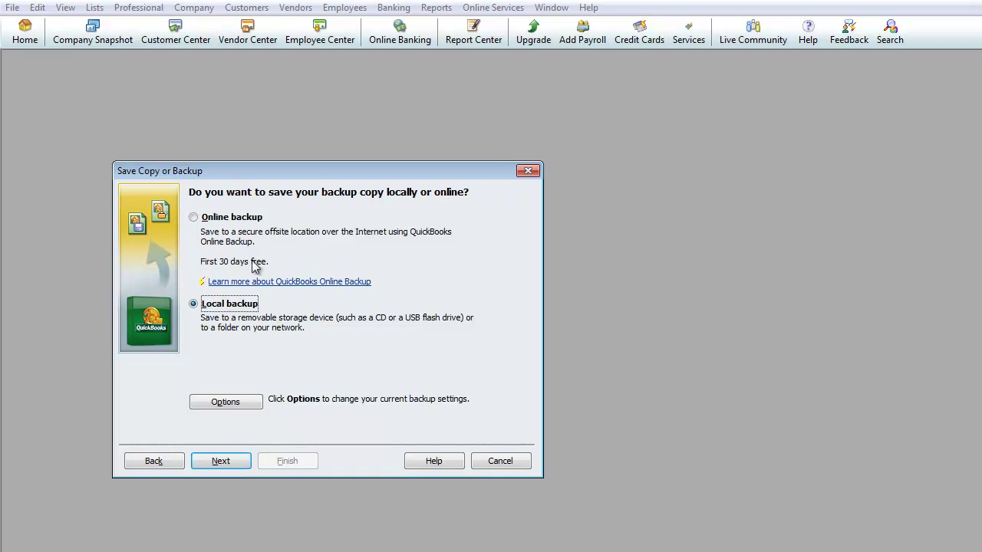
{"action": "left_click", "coordinate": [221, 462]}
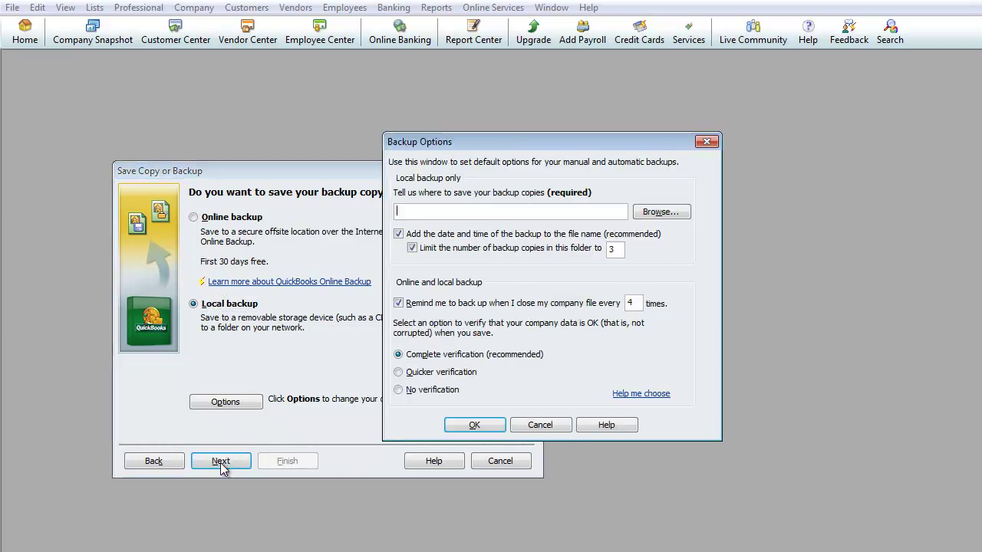
{"action": "left_click", "coordinate": [661, 211]}
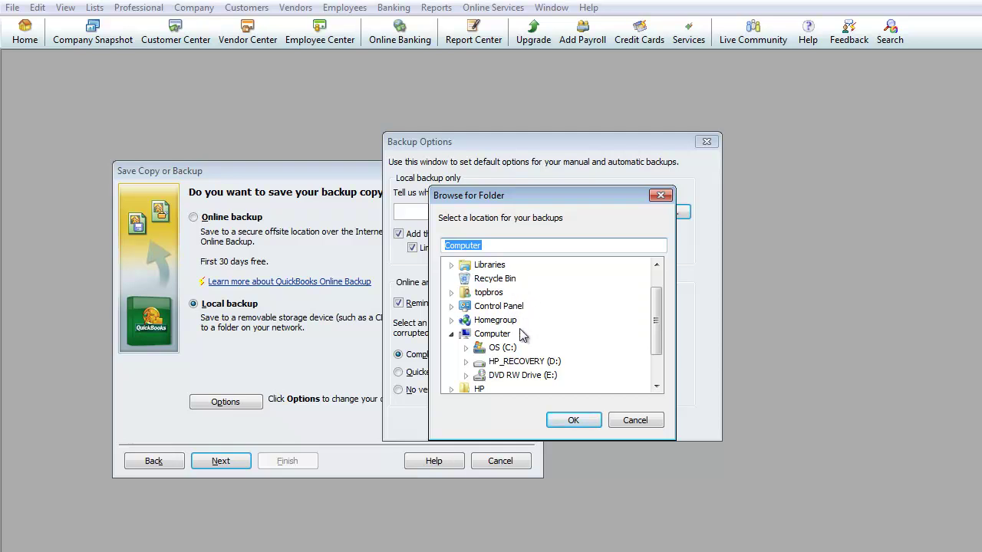
{"action": "left_click", "coordinate": [492, 334]}
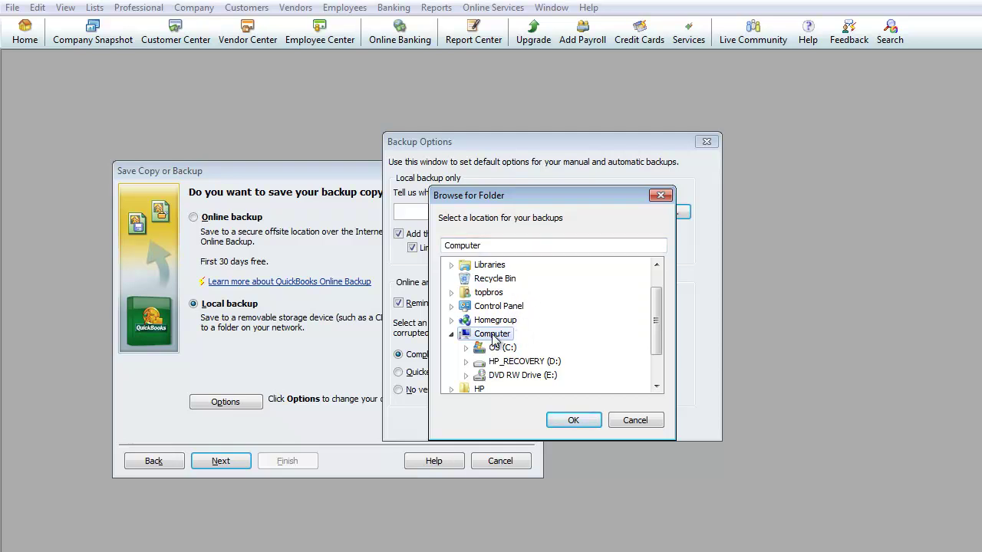
{"action": "scroll", "coordinate": [556, 303], "scroll_direction": "up", "scroll_amount": 1}
{"action": "left_click", "coordinate": [477, 265]}
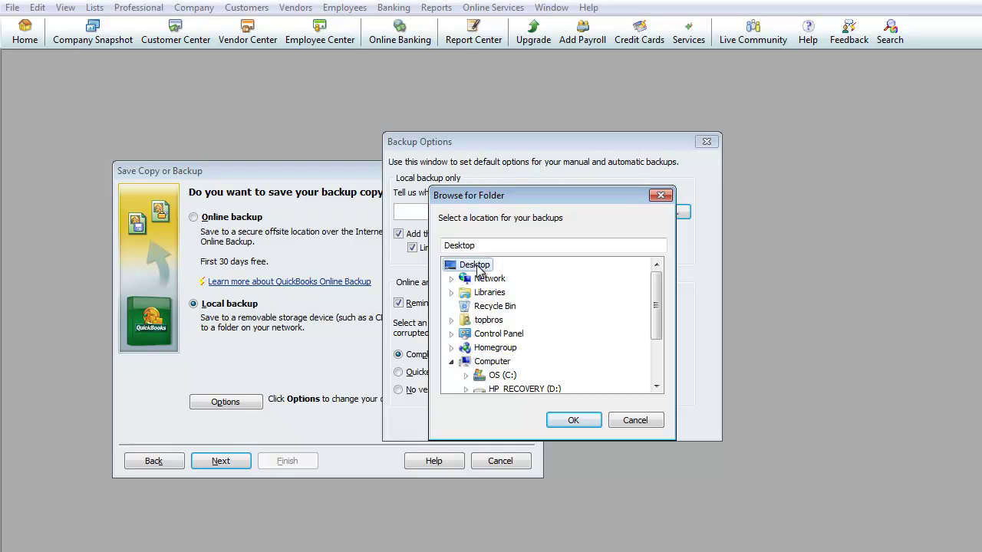
{"action": "left_click", "coordinate": [574, 421]}
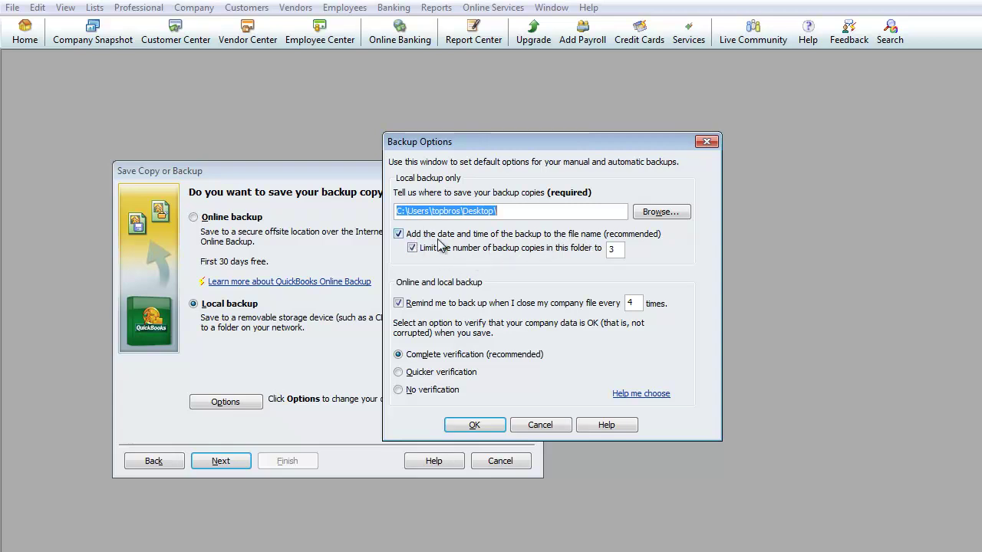
{"action": "left_click", "coordinate": [398, 234]}
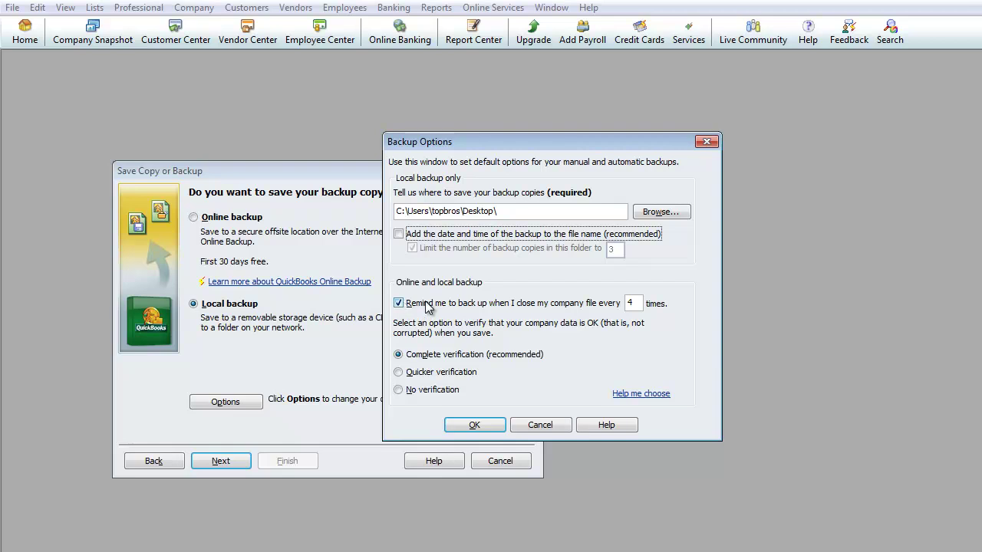
{"action": "left_click", "coordinate": [401, 303]}
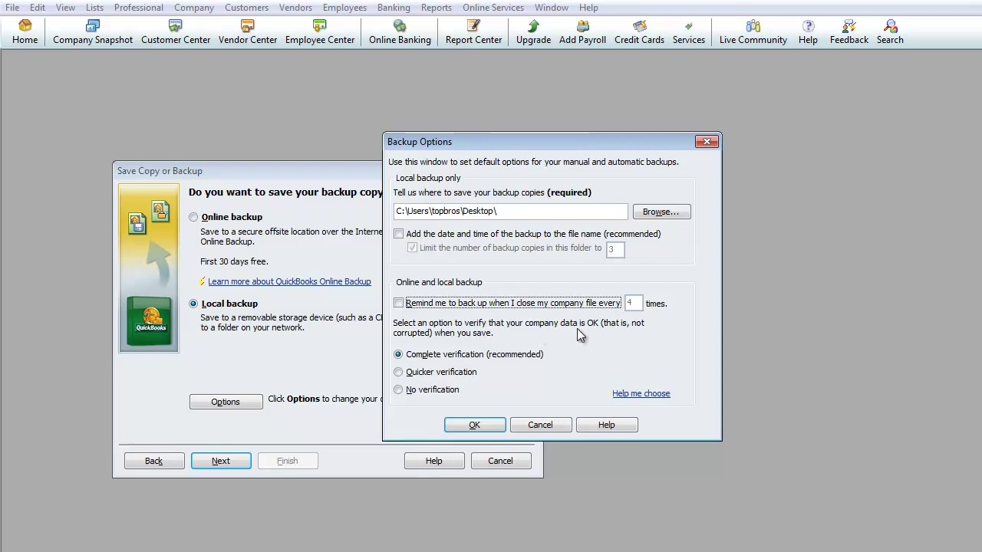
{"action": "left_click", "coordinate": [475, 426]}
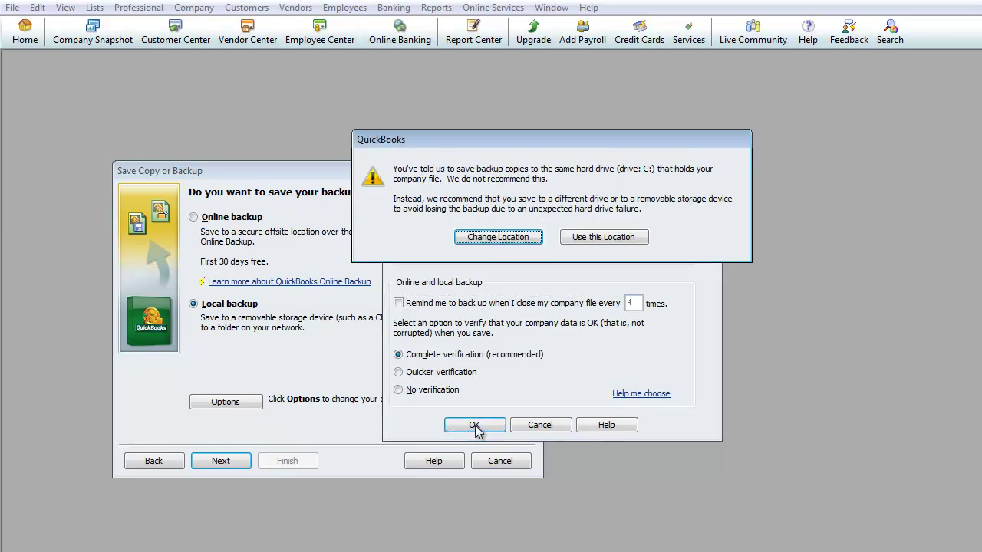
Keep the Desktop location despite the drive warning and save Company One Inc, (Backup).QBB there now.
{"action": "left_click", "coordinate": [602, 237]}
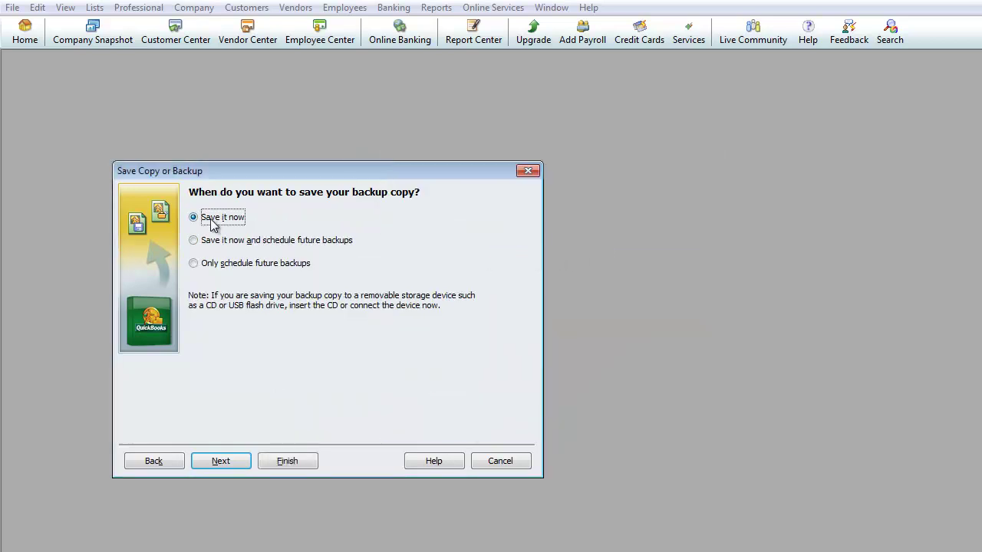
{"action": "left_click", "coordinate": [223, 462]}
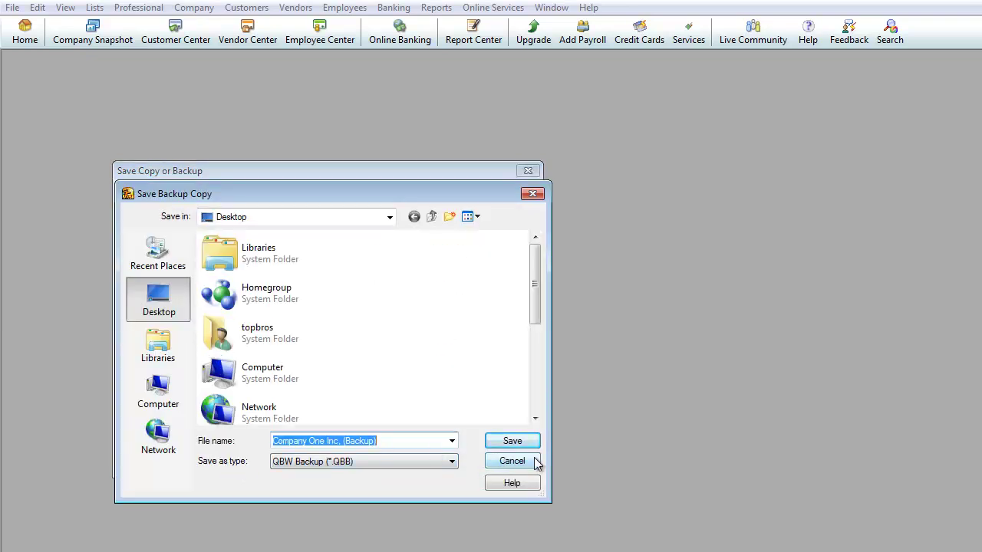
{"action": "left_click", "coordinate": [508, 445]}
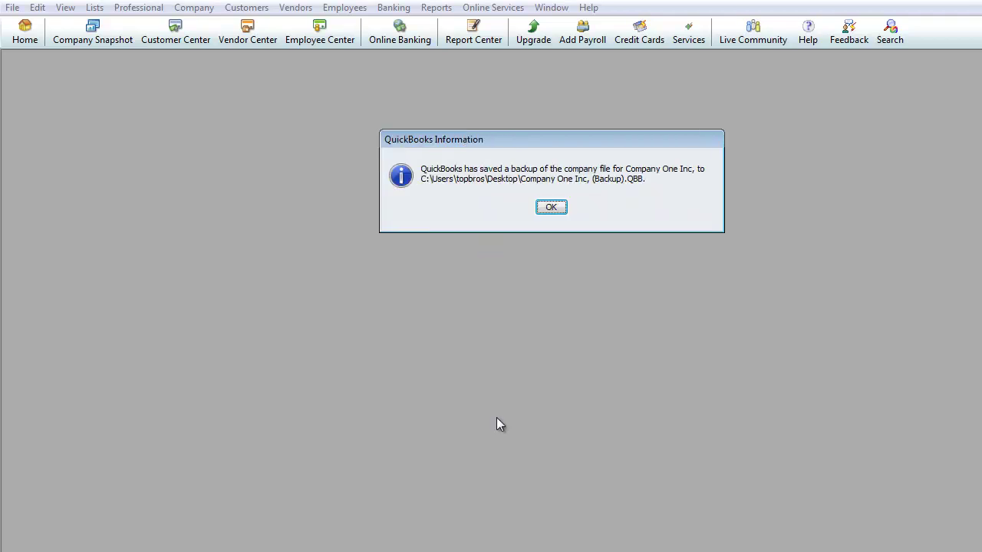
{"action": "left_click", "coordinate": [549, 207]}
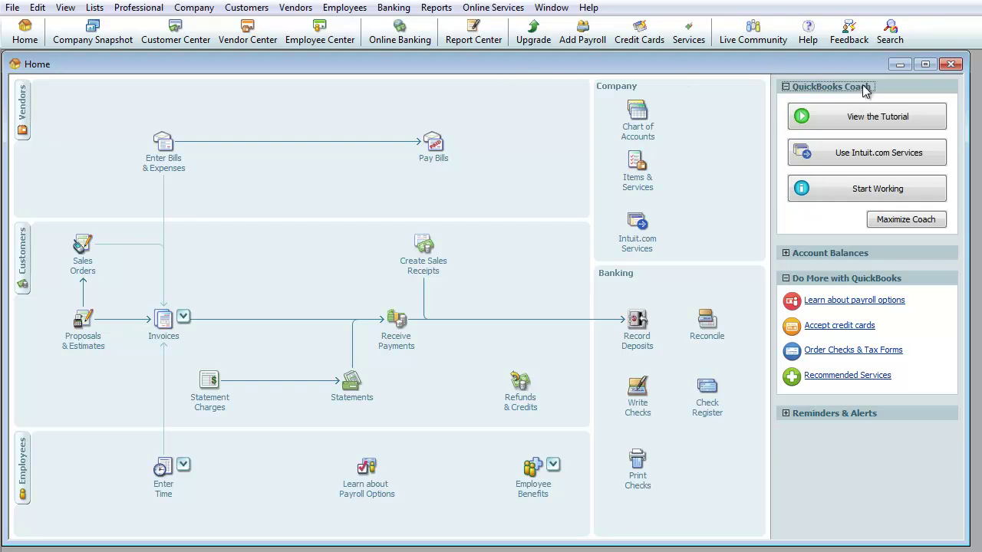
{"action": "left_click", "coordinate": [951, 64]}
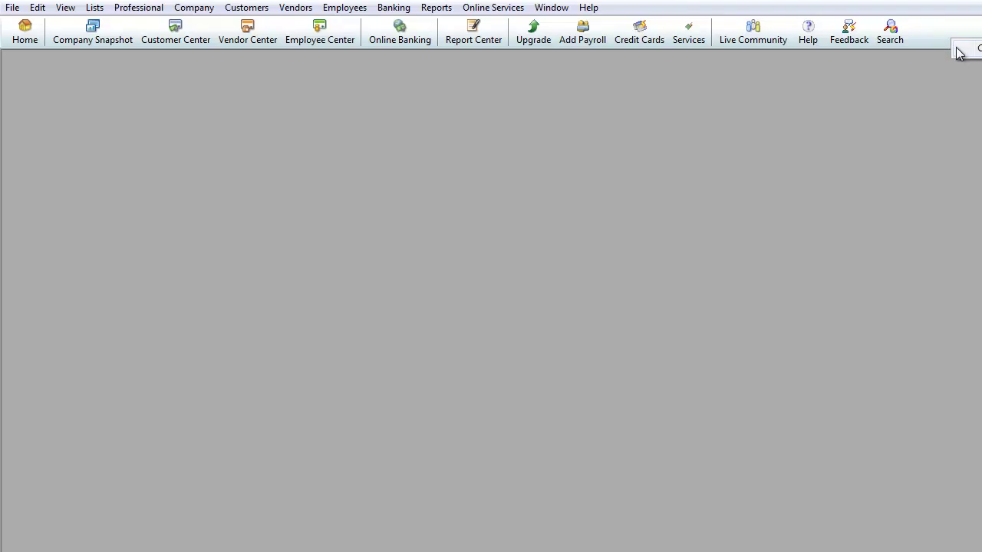
Open Customize Icon Bar, scroll its Home-to-Search item list, and shift the dialog slightly right.
{"action": "left_click", "coordinate": [972, 53]}
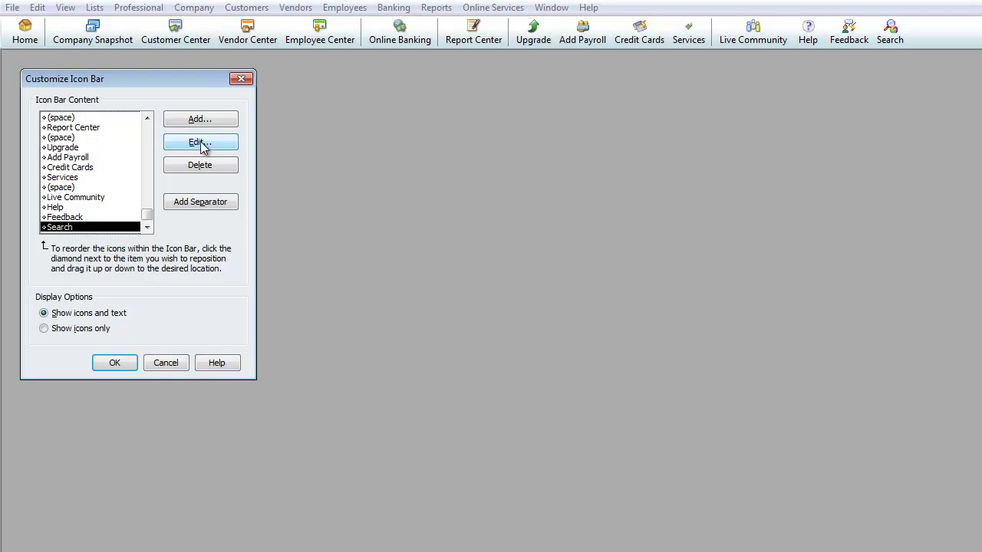
{"action": "left_click_drag", "start_coordinate": [146, 217], "coordinate": [136, 237]}
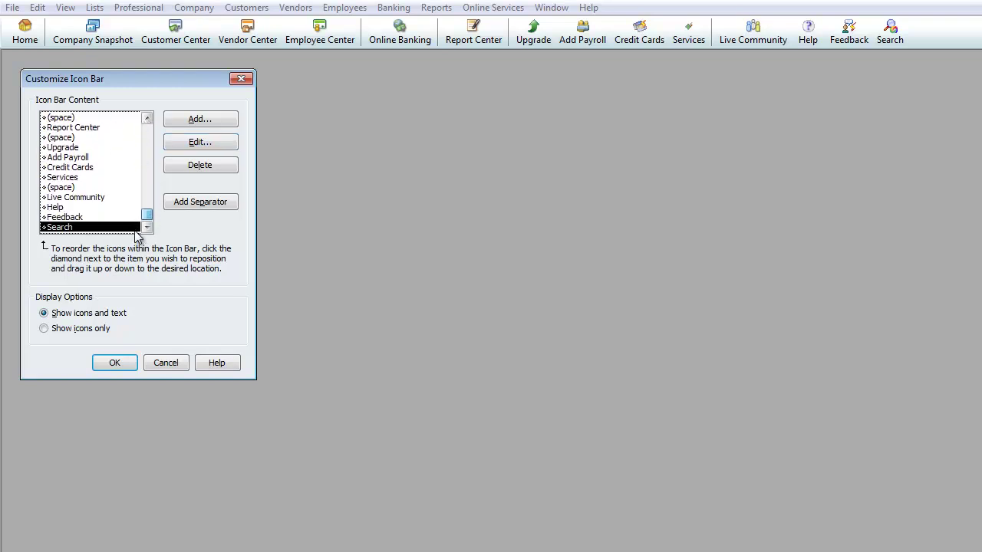
{"action": "left_click_drag", "start_coordinate": [138, 234], "coordinate": [140, 127]}
{"action": "left_click_drag", "start_coordinate": [125, 90], "coordinate": [210, 98]}
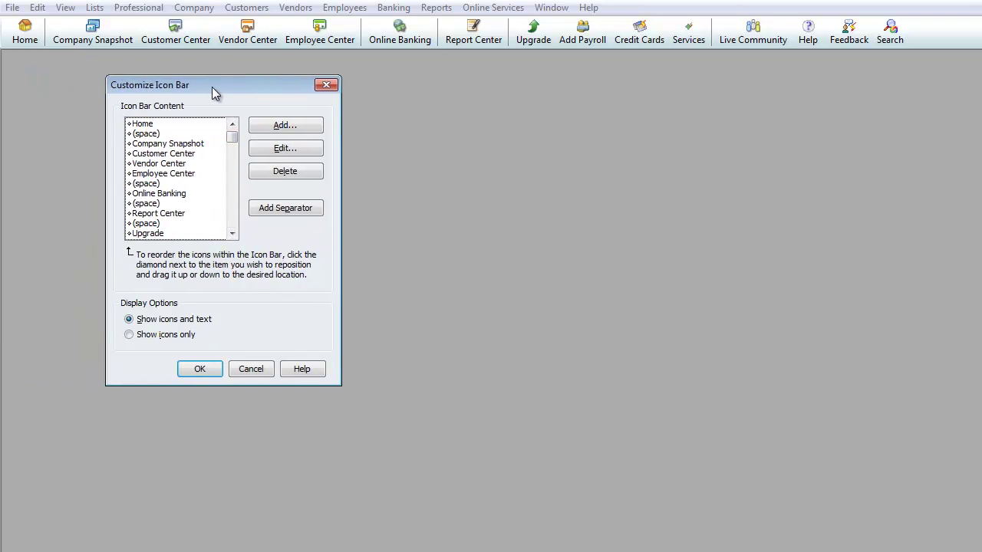